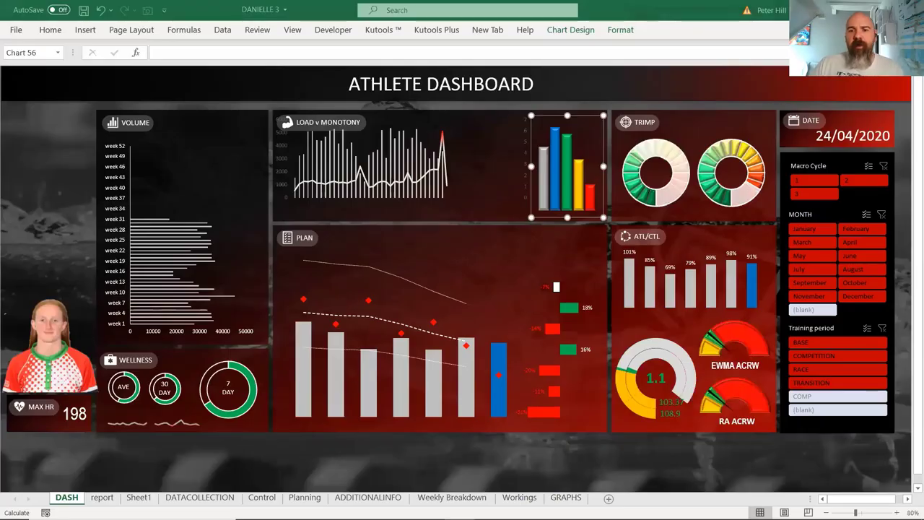
Step: Switch to the DATACOLLECTION sheet and scroll to the top-left of its session data table
{"action": "left_click", "coordinate": [692, 453]}
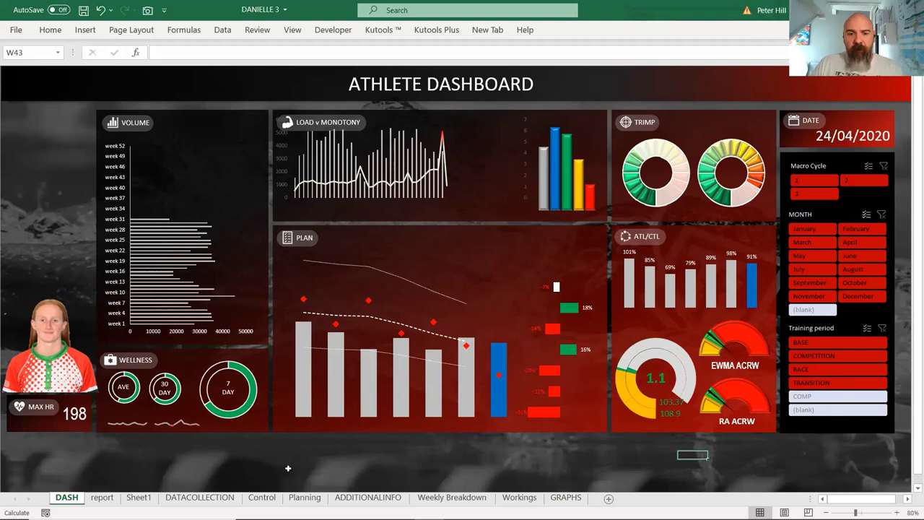
{"action": "left_click", "coordinate": [200, 497]}
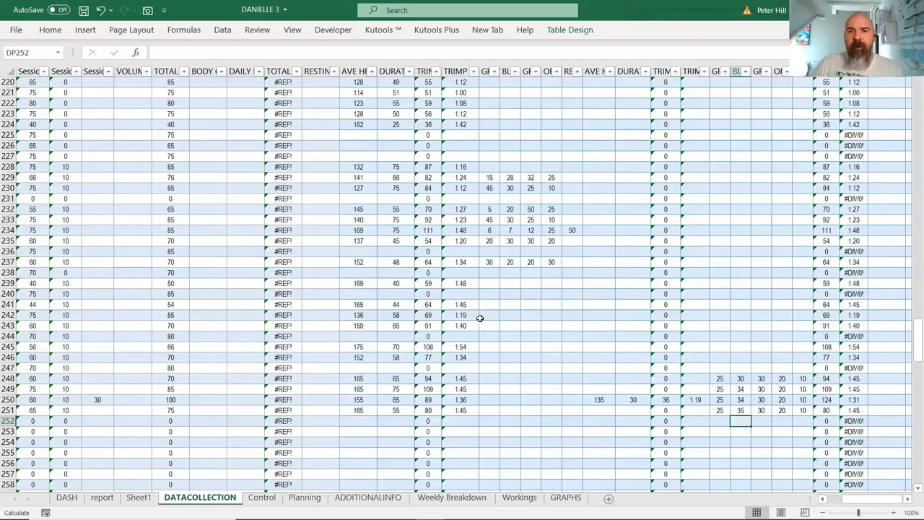
{"action": "scroll", "coordinate": [479, 317], "scroll_direction": "up", "scroll_amount": 20}
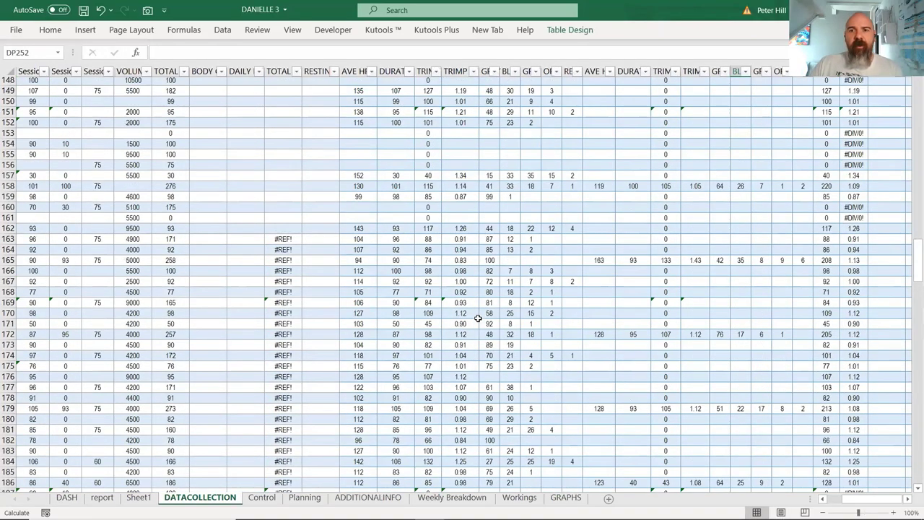
{"action": "scroll", "coordinate": [478, 318], "scroll_direction": "up", "scroll_amount": 20}
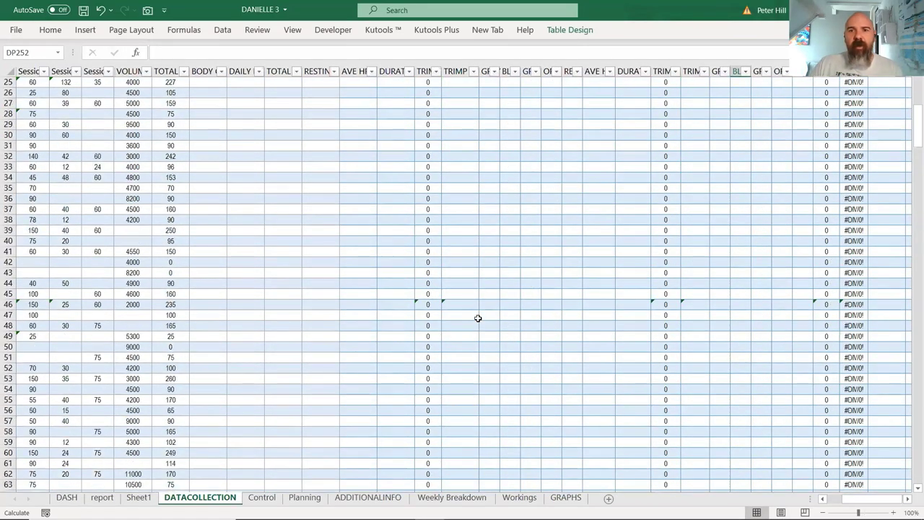
{"action": "scroll", "coordinate": [478, 319], "scroll_direction": "up", "scroll_amount": 8}
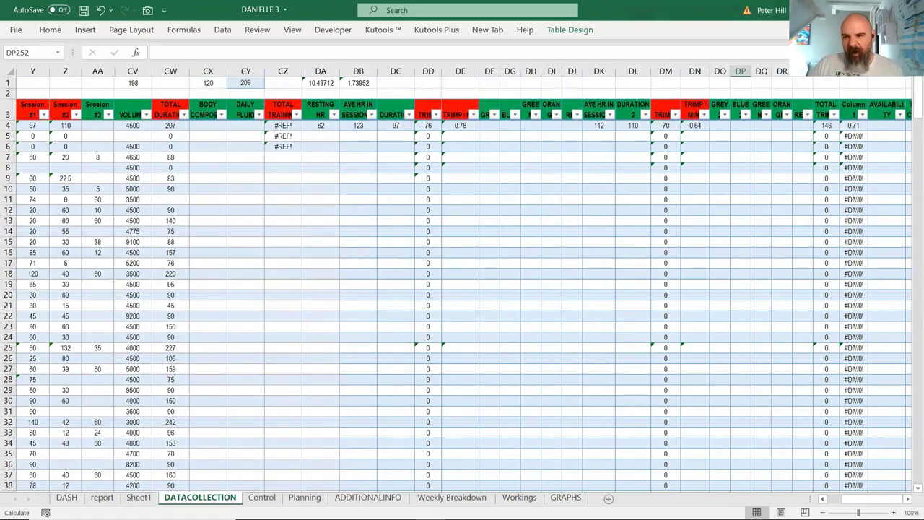
{"action": "scroll", "coordinate": [209, 193], "scroll_direction": "left", "scroll_amount": 8}
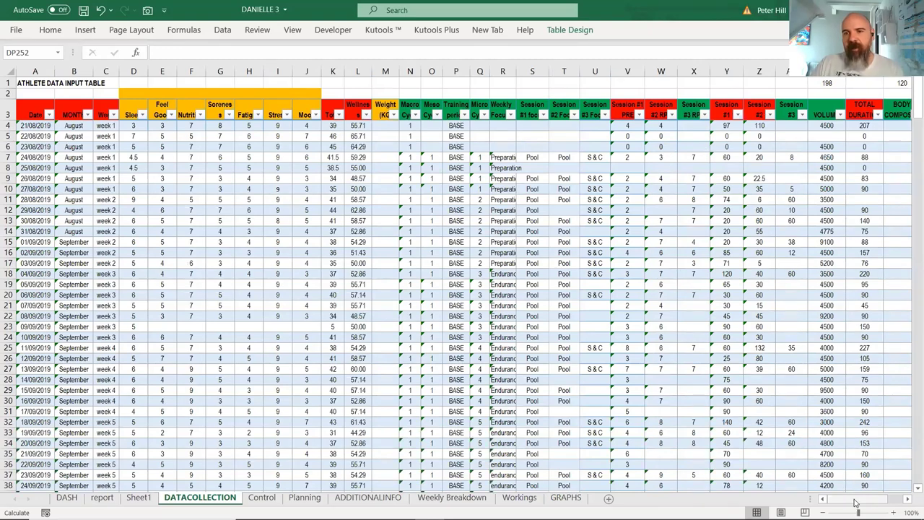
{"action": "left_click_drag", "start_coordinate": [855, 503], "coordinate": [878, 500]}
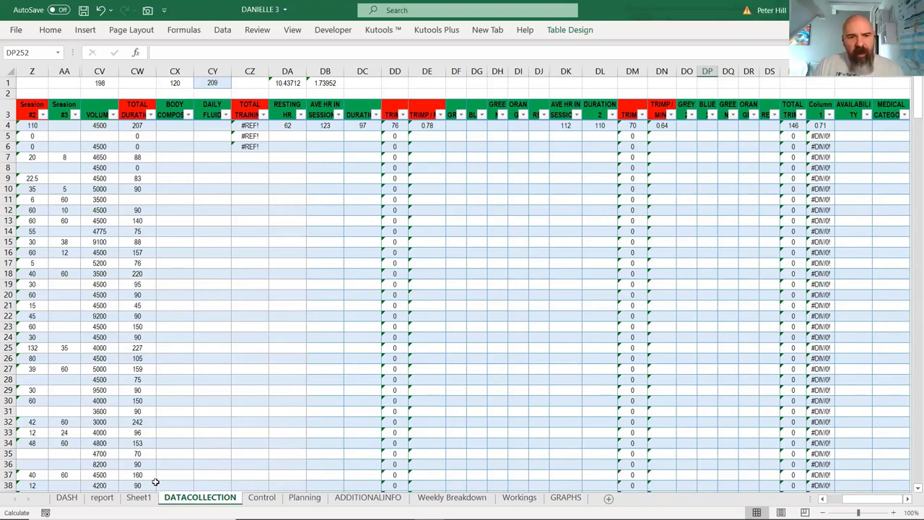
Step: Go back to the DASH sheet showing the Athlete Dashboard charts and month and training-period slicers
{"action": "left_click", "coordinate": [65, 497]}
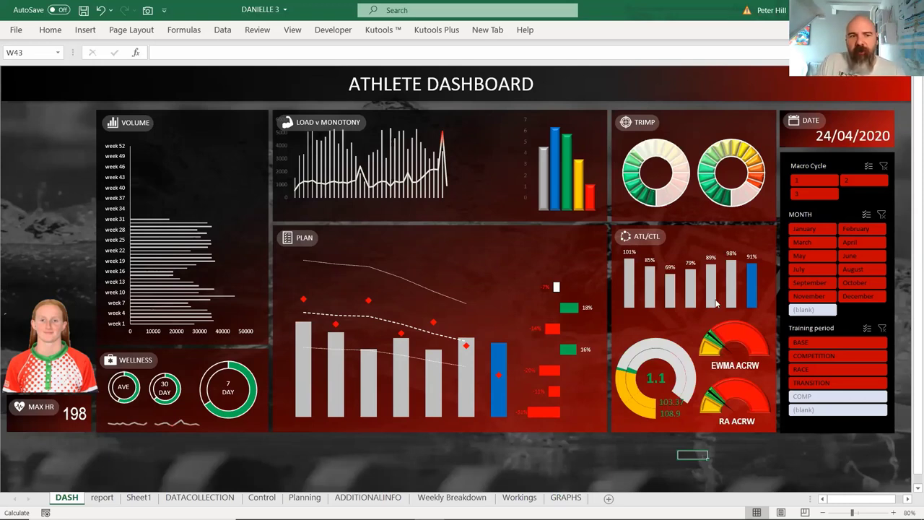
{"action": "mouse_move", "coordinate": [712, 308]}
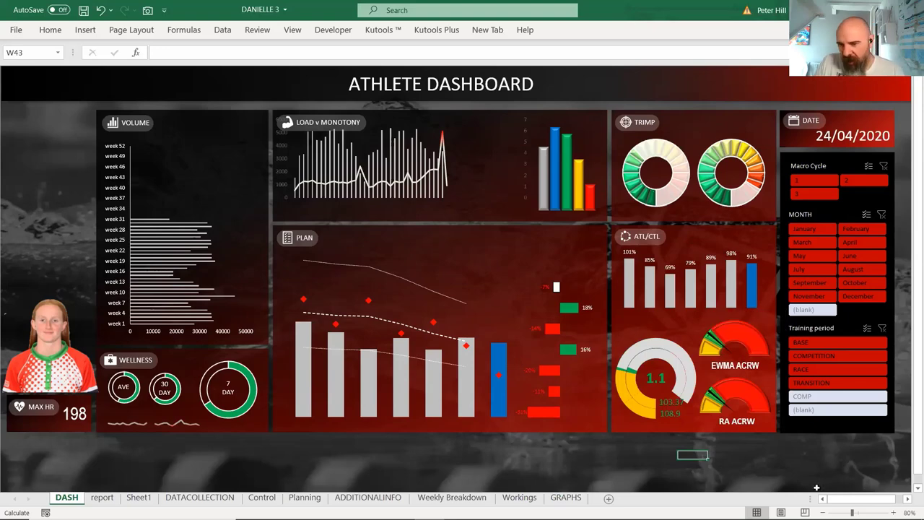
Step: Zoom the dashboard to about 400% and bring both 24/04/2020 TRIMP doughnut gauges into view
{"action": "left_click_drag", "start_coordinate": [853, 512], "coordinate": [887, 512]}
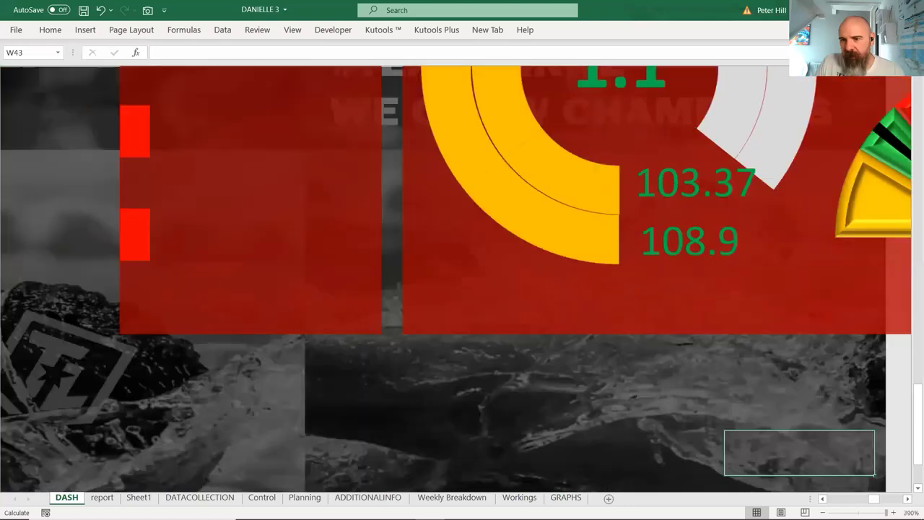
{"action": "scroll", "coordinate": [868, 412], "scroll_direction": "down", "scroll_amount": 2}
{"action": "scroll", "coordinate": [868, 412], "scroll_direction": "up", "scroll_amount": 5}
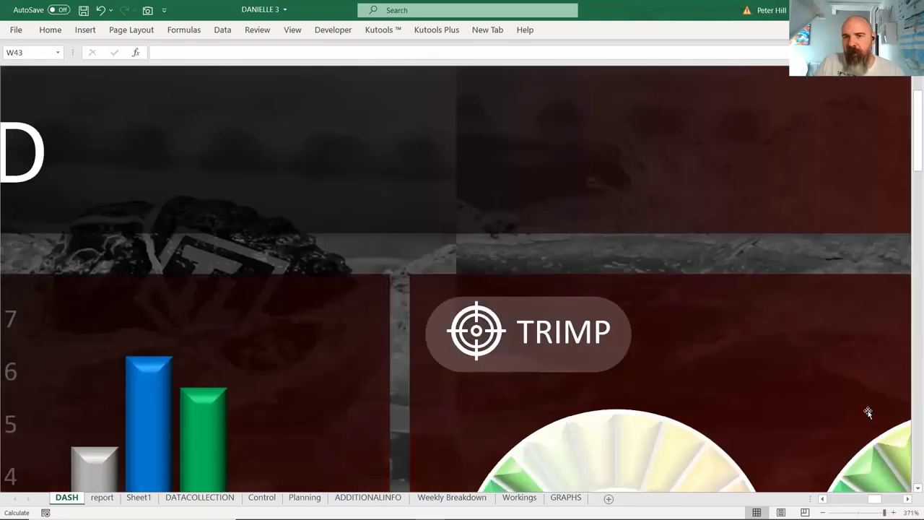
{"action": "scroll", "coordinate": [863, 422], "scroll_direction": "down", "scroll_amount": 2}
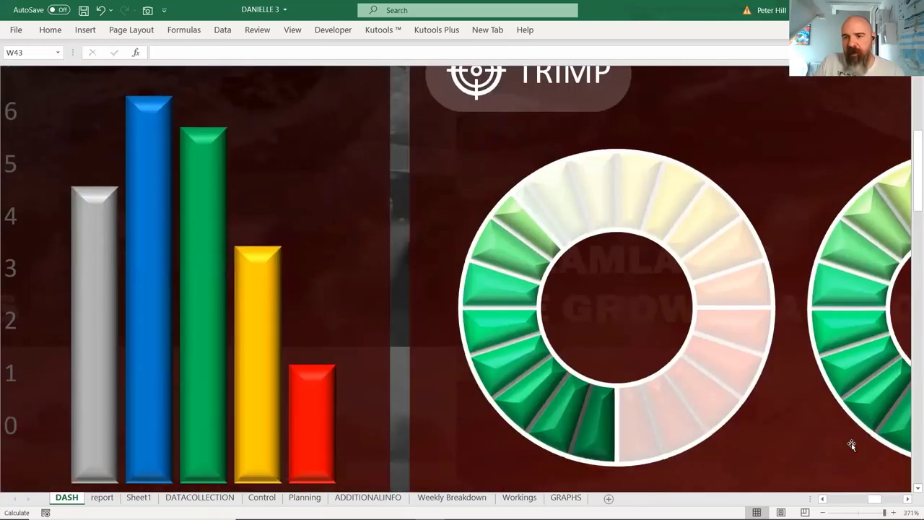
{"action": "left_click", "coordinate": [908, 503]}
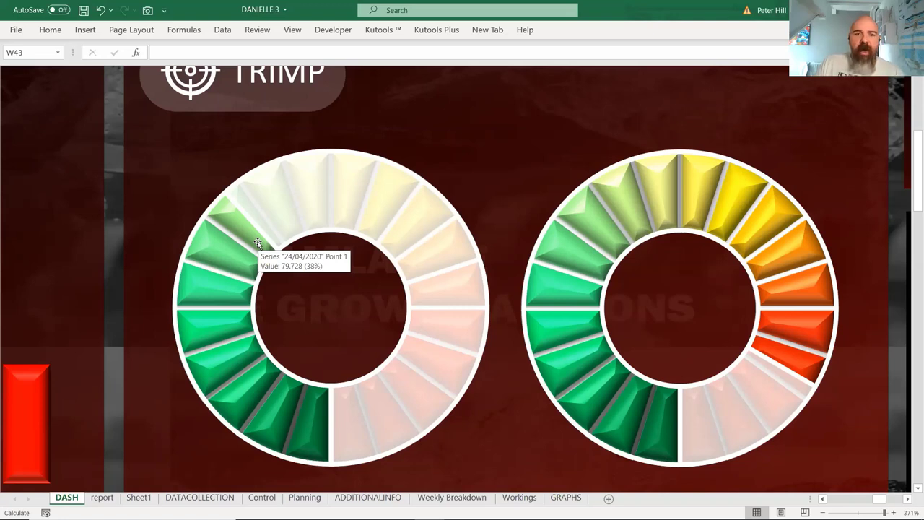
Step: Zoom out to about 230% so the TRIMP doughnuts sit beside the bar chart, date panel and Macro Cycle filter
{"action": "left_click", "coordinate": [822, 512]}
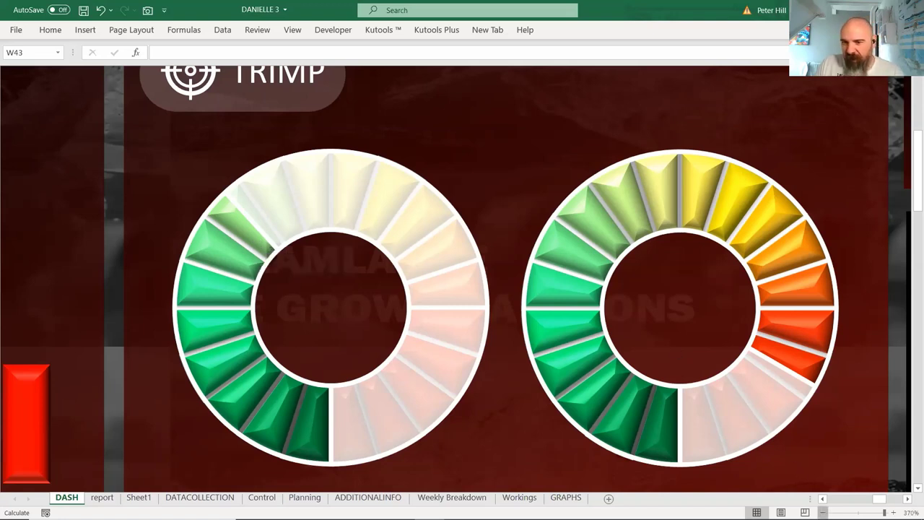
{"action": "left_click", "coordinate": [822, 512]}
{"action": "left_click", "coordinate": [823, 512]}
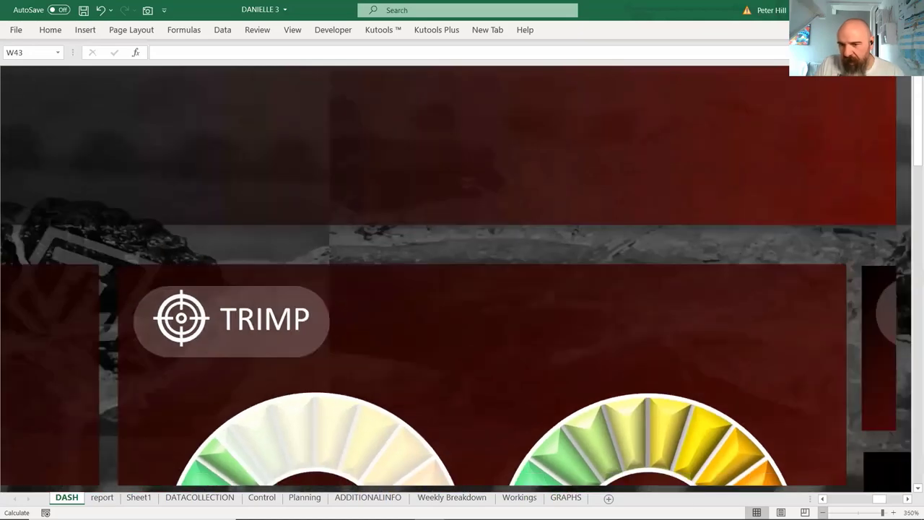
{"action": "left_click", "coordinate": [823, 512]}
{"action": "left_click", "coordinate": [823, 512]}
{"action": "left_click", "coordinate": [823, 512]}
{"action": "left_click", "coordinate": [823, 512]}
{"action": "left_click", "coordinate": [822, 512]}
{"action": "left_click", "coordinate": [822, 512]}
{"action": "left_click", "coordinate": [822, 512]}
{"action": "left_click", "coordinate": [823, 512]}
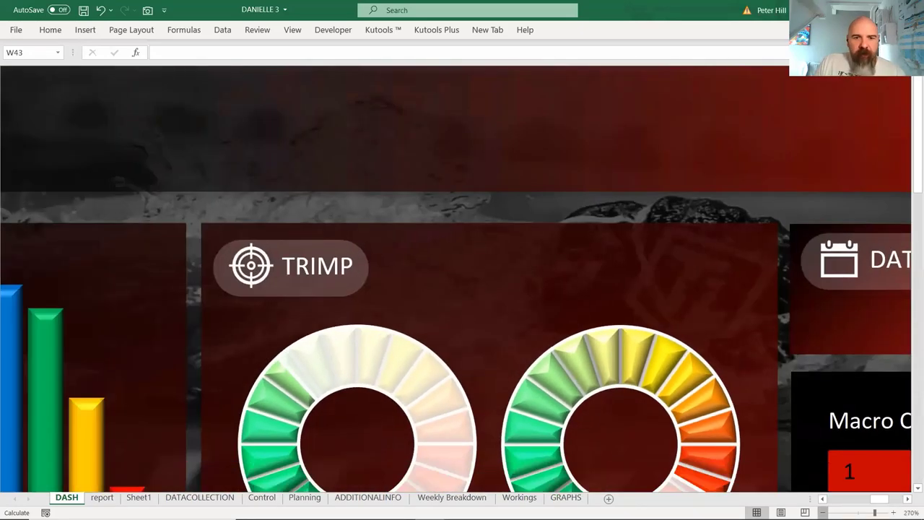
{"action": "left_click", "coordinate": [823, 511]}
{"action": "left_click", "coordinate": [823, 512]}
{"action": "left_click", "coordinate": [823, 512]}
{"action": "left_click", "coordinate": [822, 512]}
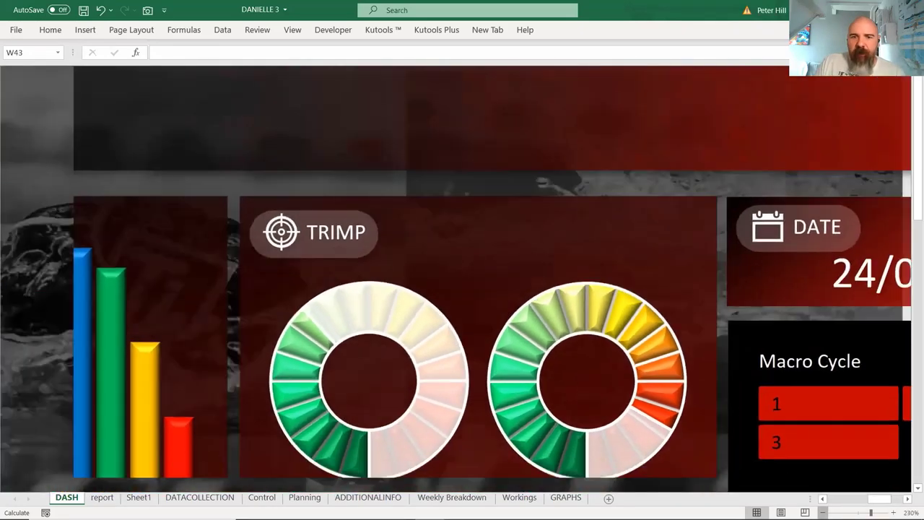
{"action": "scroll", "coordinate": [667, 258], "scroll_direction": "down", "scroll_amount": 1}
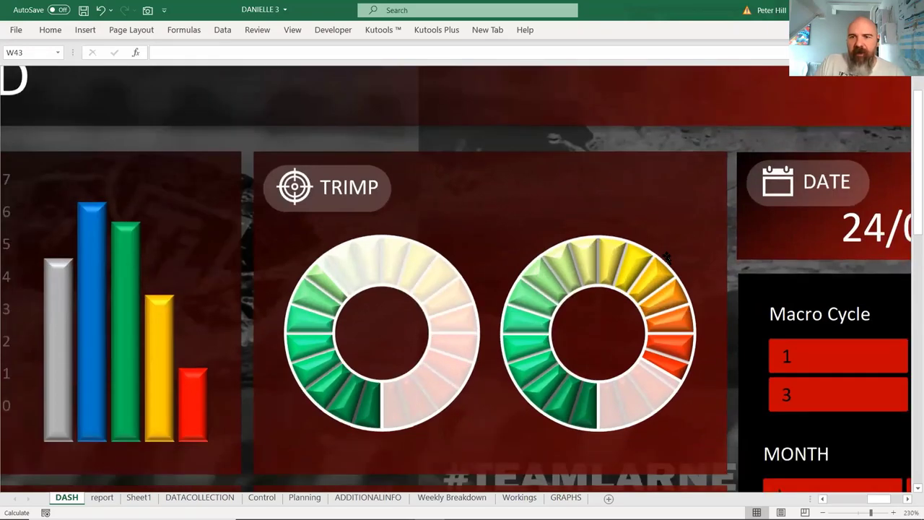
{"action": "scroll", "coordinate": [668, 258], "scroll_direction": "down", "scroll_amount": 4}
{"action": "scroll", "coordinate": [667, 258], "scroll_direction": "up", "scroll_amount": 3}
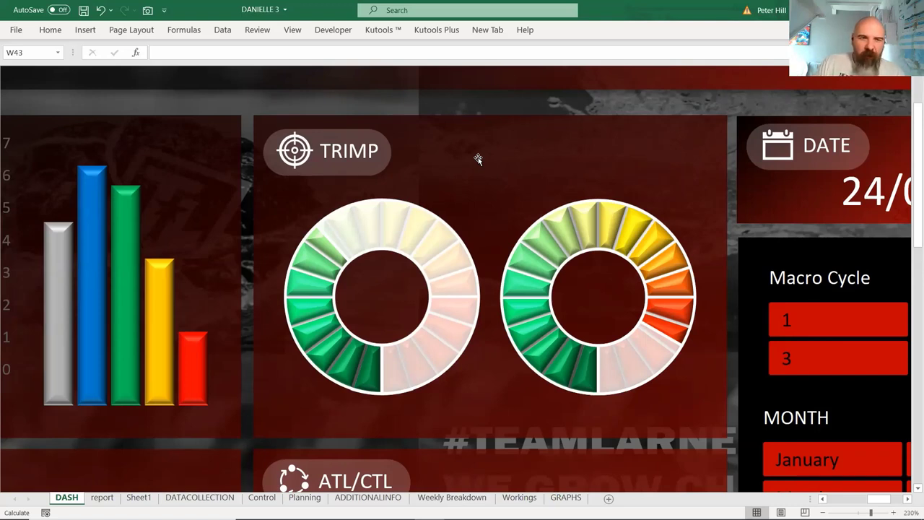
Step: Scroll down to the ACWR doughnut reading 1.1 and check the EWMA and RA ACRW gauge values
{"action": "scroll", "coordinate": [478, 159], "scroll_direction": "down", "scroll_amount": 3}
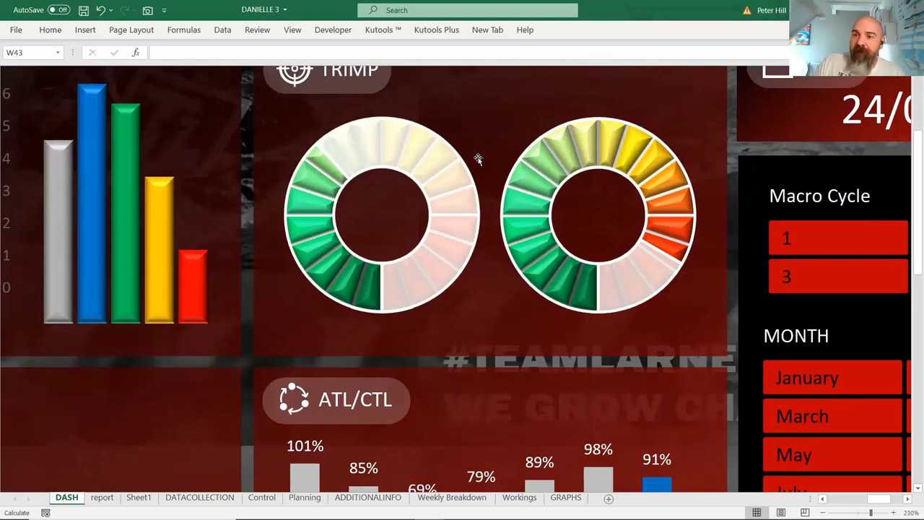
{"action": "scroll", "coordinate": [478, 159], "scroll_direction": "down", "scroll_amount": 3}
{"action": "scroll", "coordinate": [478, 159], "scroll_direction": "down", "scroll_amount": 3}
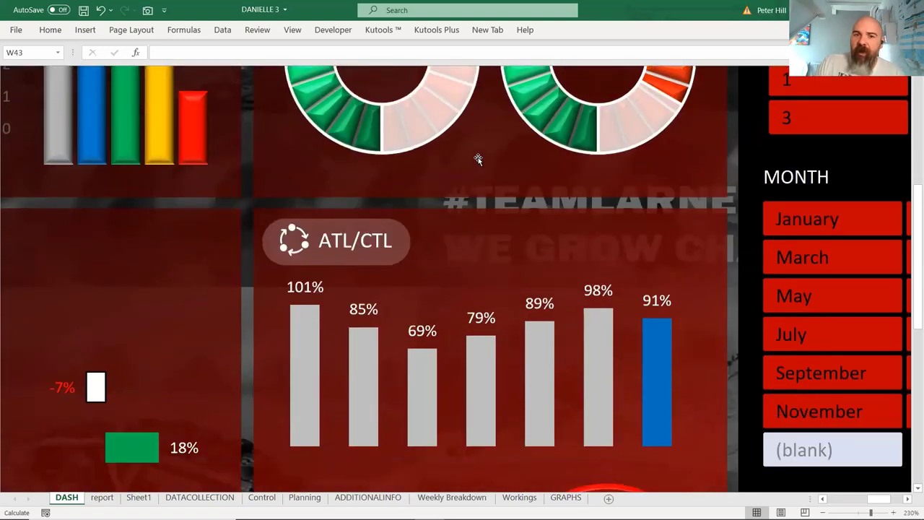
{"action": "scroll", "coordinate": [478, 158], "scroll_direction": "down", "scroll_amount": 3}
{"action": "scroll", "coordinate": [478, 159], "scroll_direction": "down", "scroll_amount": 12}
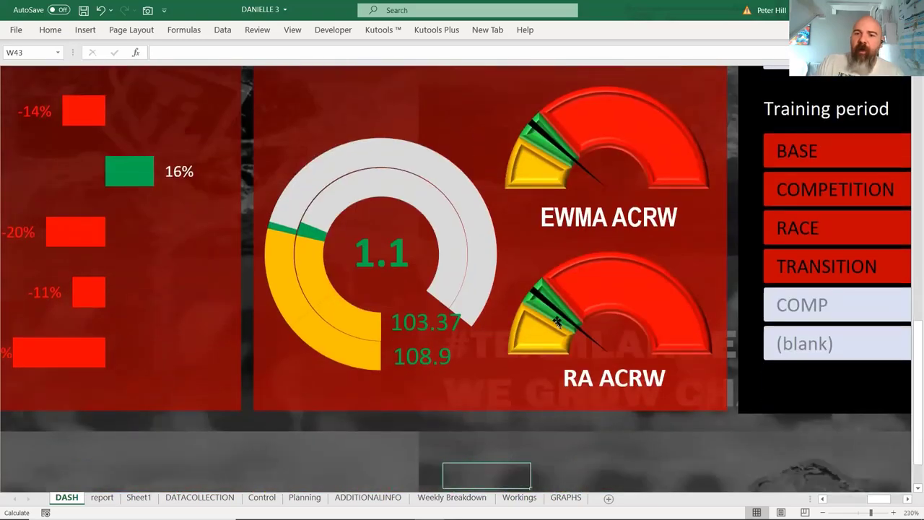
{"action": "mouse_move", "coordinate": [562, 324]}
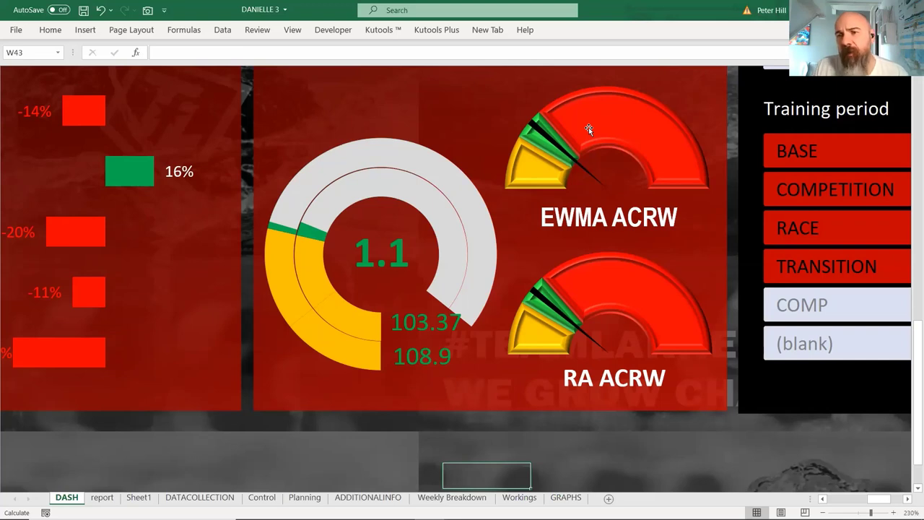
{"action": "mouse_move", "coordinate": [582, 132]}
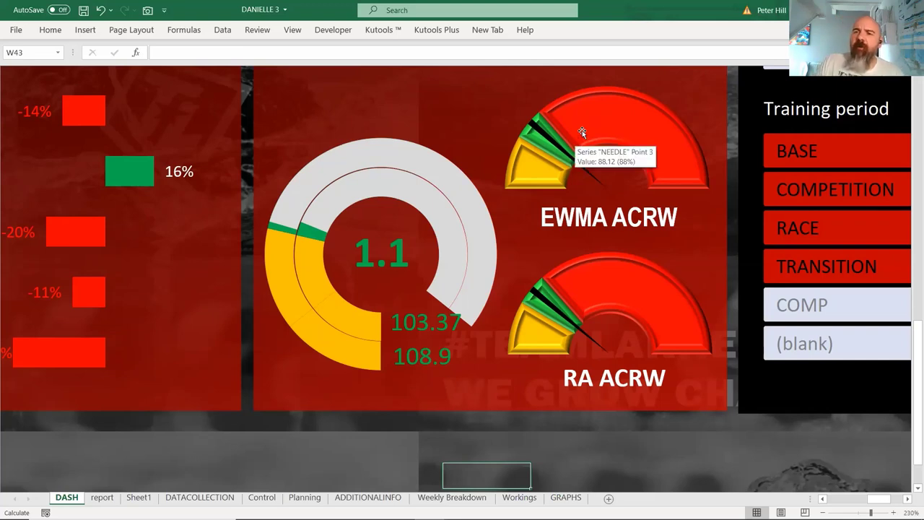
{"action": "mouse_move", "coordinate": [517, 160]}
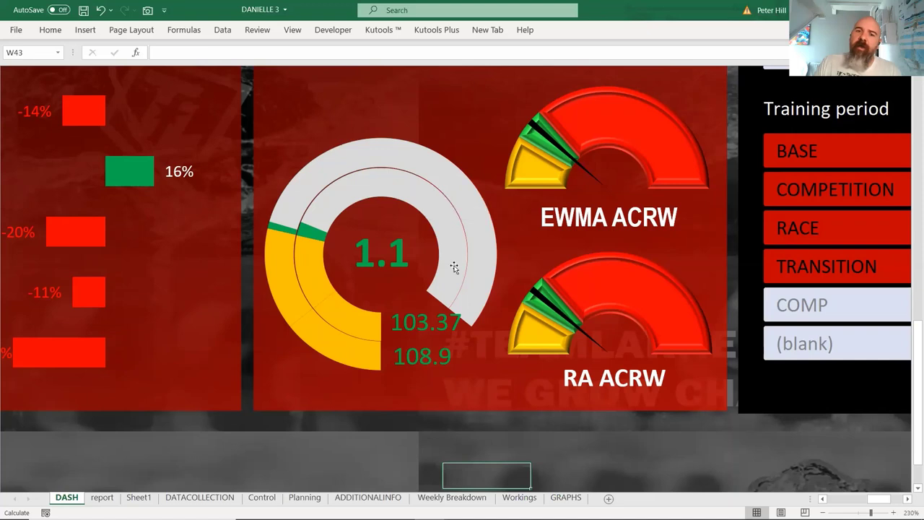
{"action": "mouse_move", "coordinate": [455, 271]}
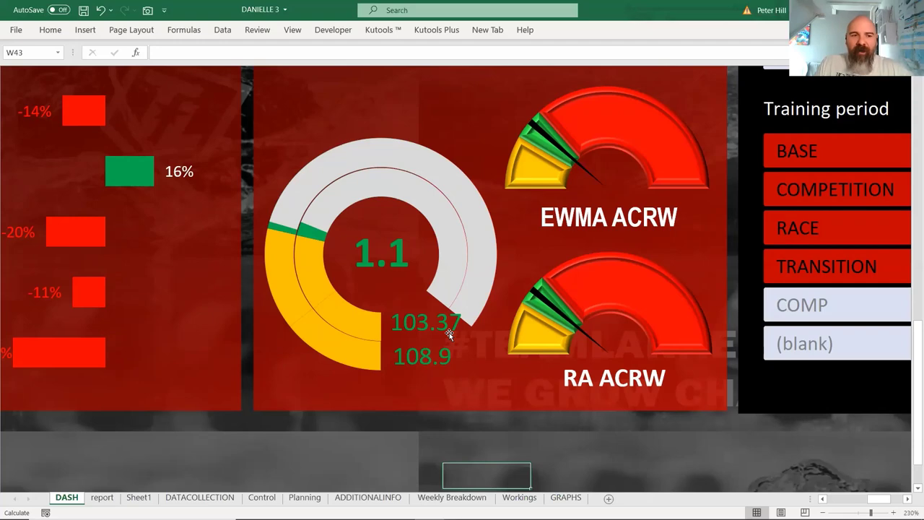
{"action": "scroll", "coordinate": [449, 332], "scroll_direction": "up", "scroll_amount": 5}
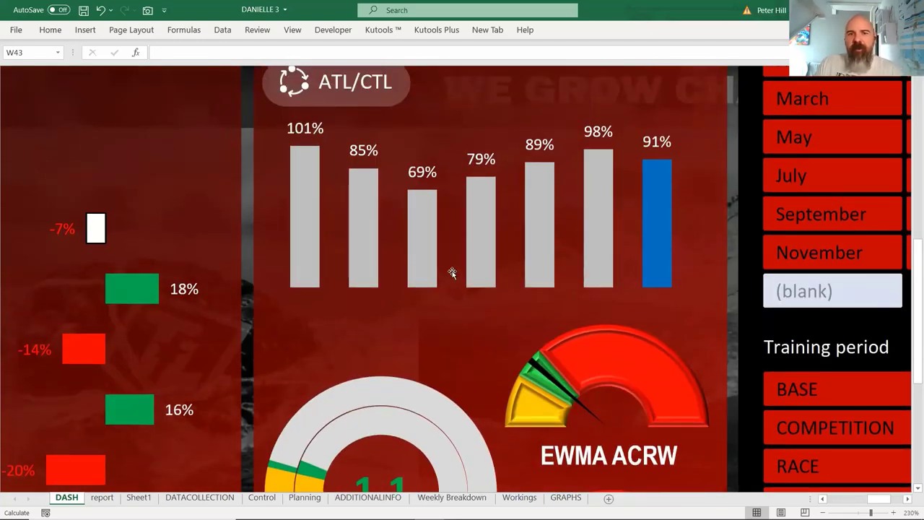
{"action": "scroll", "coordinate": [452, 273], "scroll_direction": "up", "scroll_amount": 2}
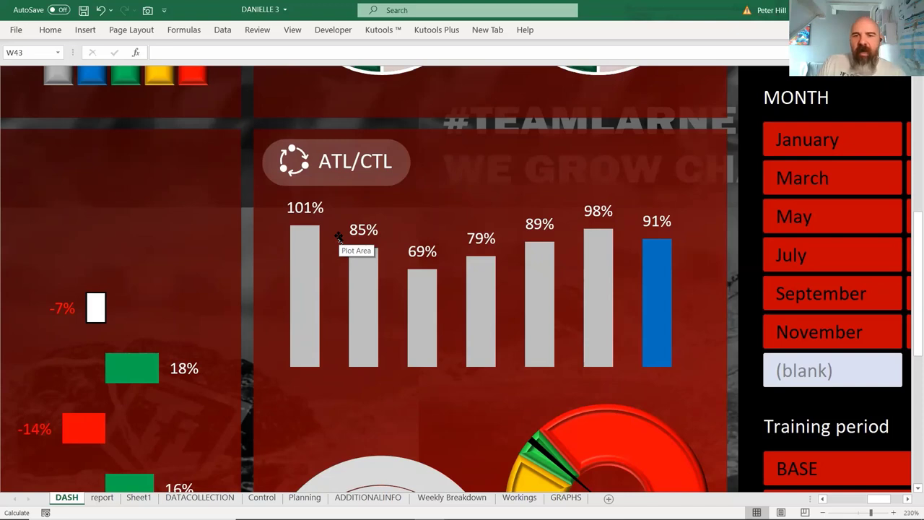
{"action": "mouse_move", "coordinate": [368, 292]}
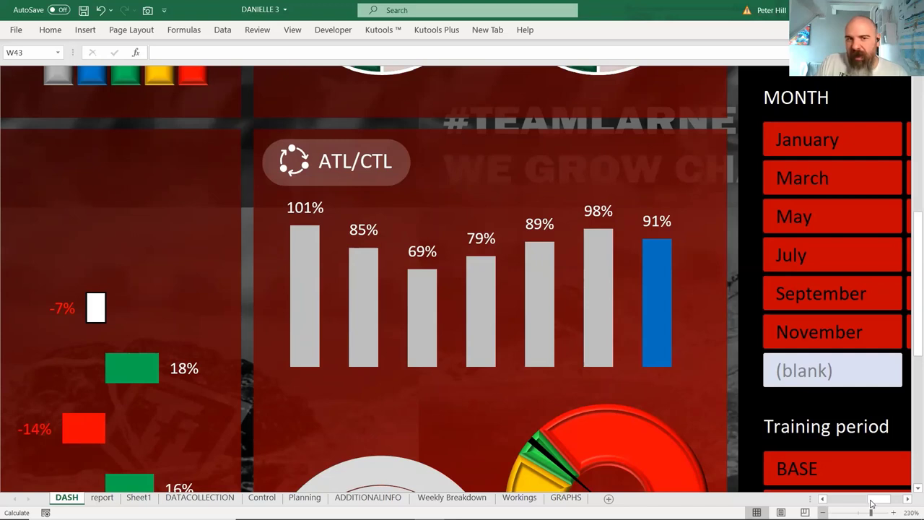
Step: Move to the LOAD v MONOTONY chart and check the red week 35 monotony peak near 6
{"action": "scroll", "coordinate": [871, 503], "scroll_direction": "left", "scroll_amount": 10}
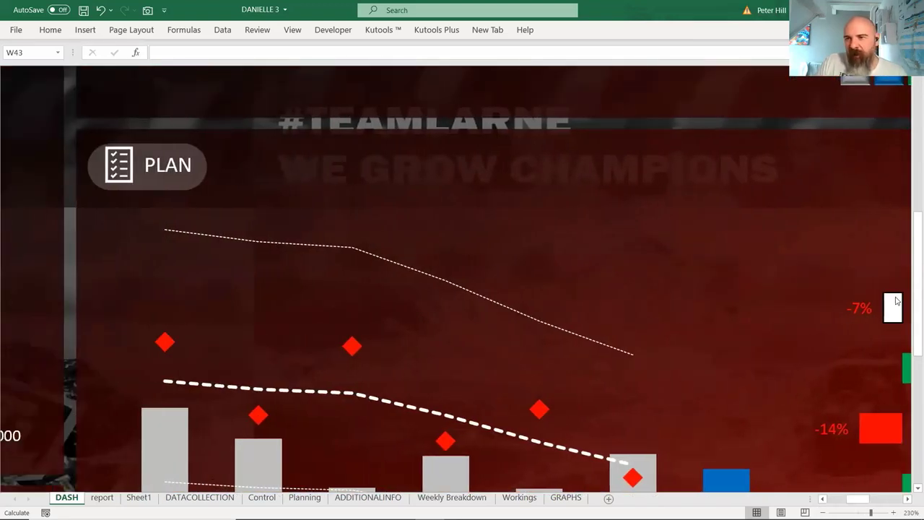
{"action": "left_click_drag", "start_coordinate": [911, 269], "coordinate": [876, 254]}
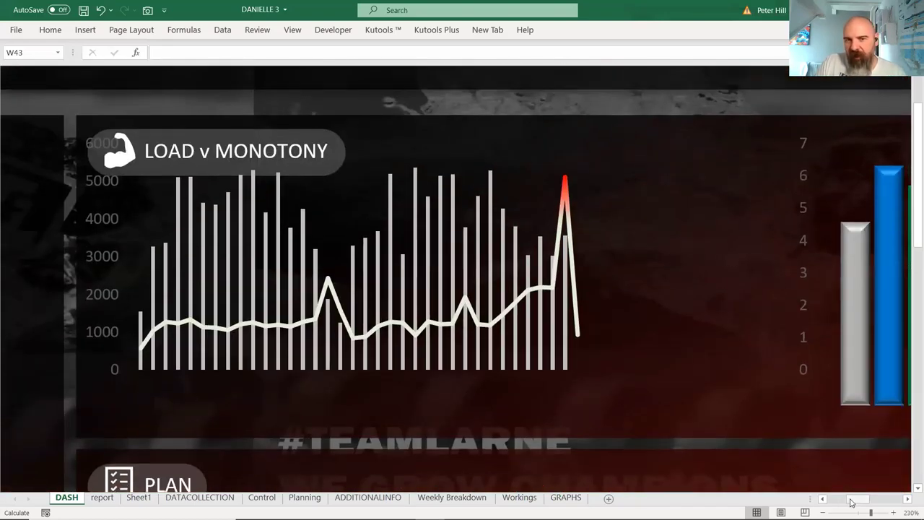
{"action": "left_click_drag", "start_coordinate": [852, 502], "coordinate": [848, 502]}
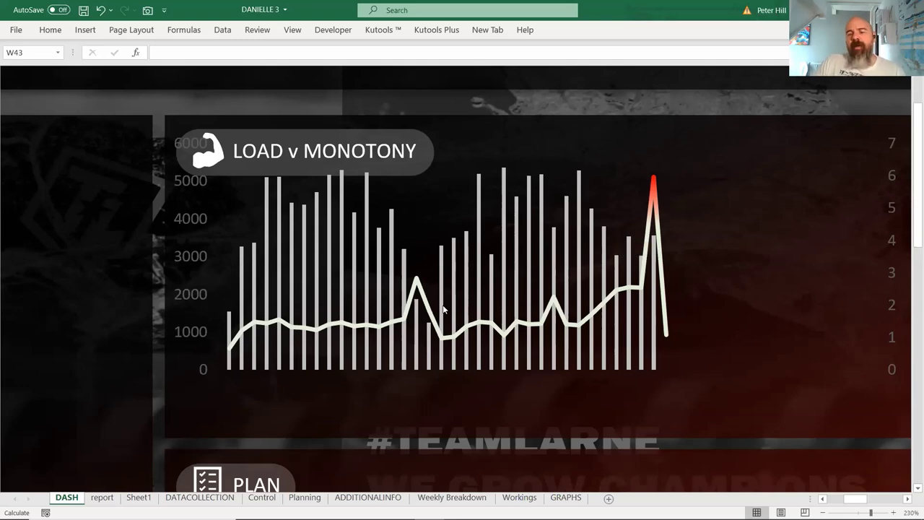
{"action": "mouse_move", "coordinate": [443, 308]}
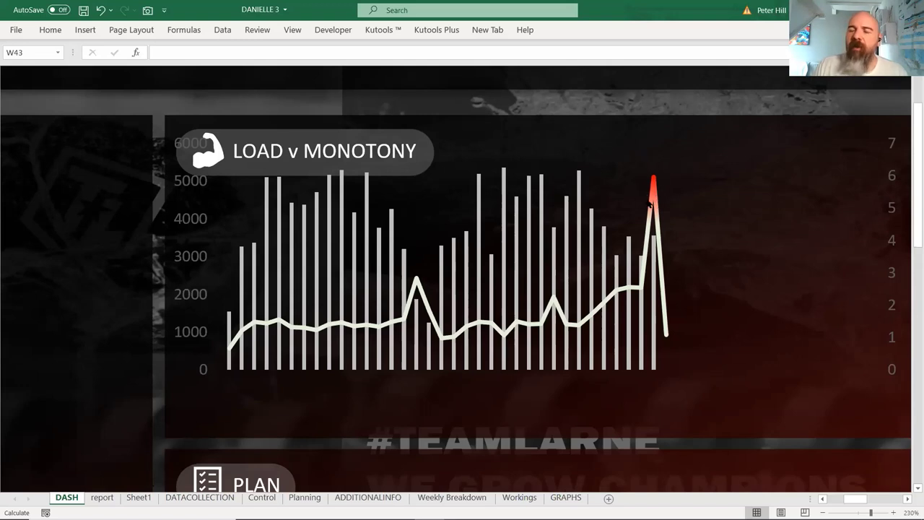
{"action": "mouse_move", "coordinate": [649, 206]}
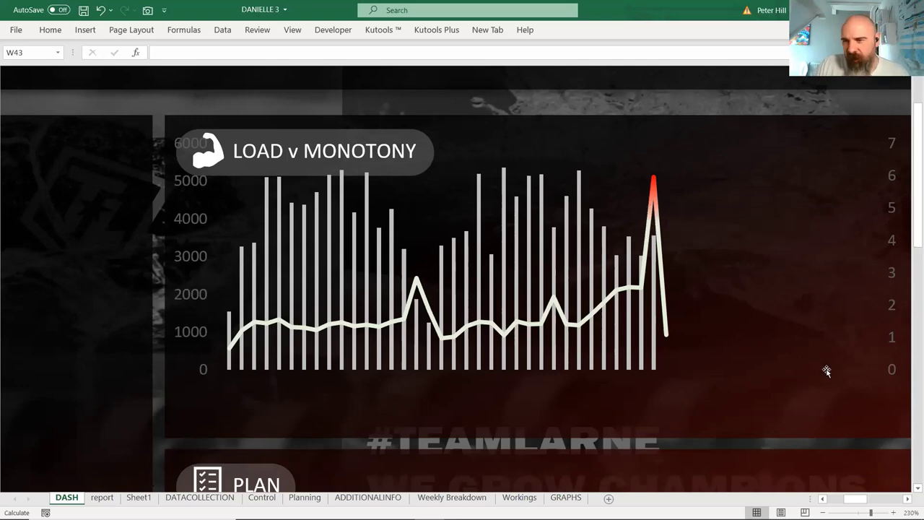
Step: Scroll down to the PLAN chart and read week 31's acute load of 3805 and the weekly changes
{"action": "scroll", "coordinate": [773, 415], "scroll_direction": "down", "scroll_amount": 3}
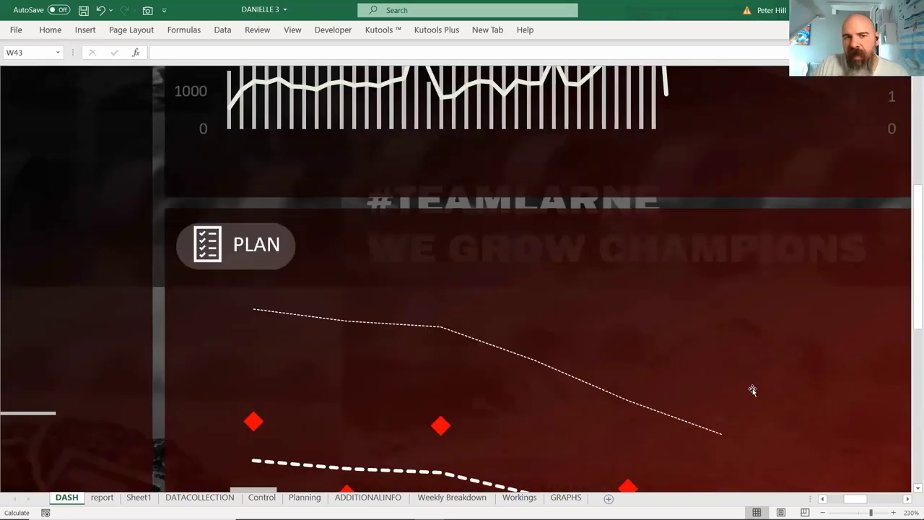
{"action": "scroll", "coordinate": [752, 390], "scroll_direction": "down", "scroll_amount": 3}
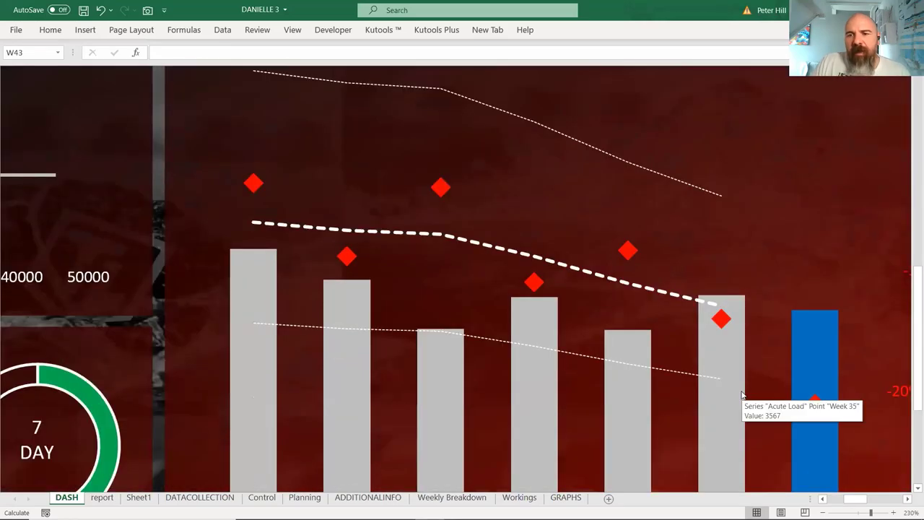
{"action": "scroll", "coordinate": [742, 394], "scroll_direction": "down", "scroll_amount": 3}
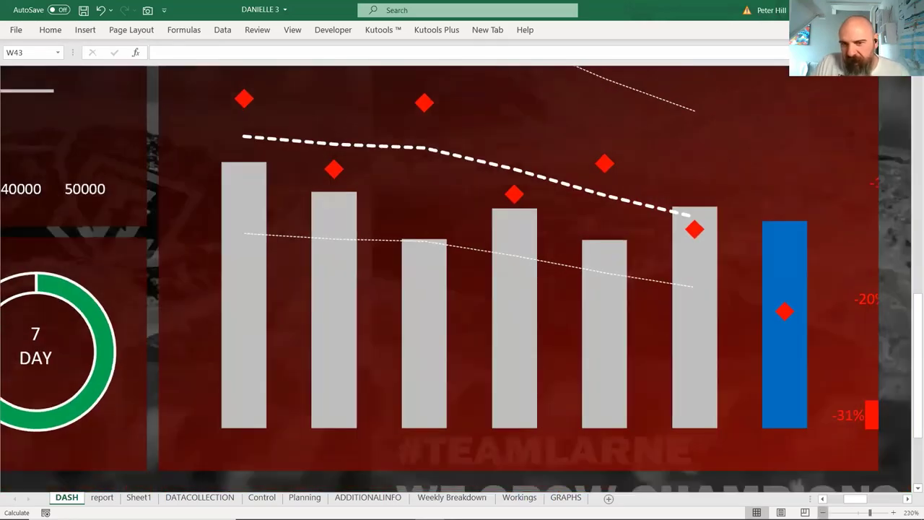
{"action": "scroll", "coordinate": [462, 278], "scroll_direction": "down", "scroll_amount": 4}
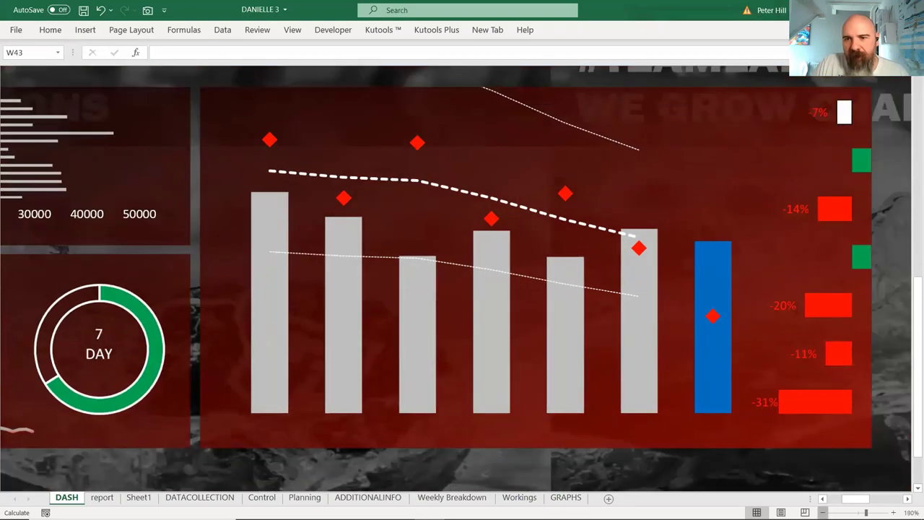
{"action": "scroll", "coordinate": [833, 478], "scroll_direction": "down", "scroll_amount": 2}
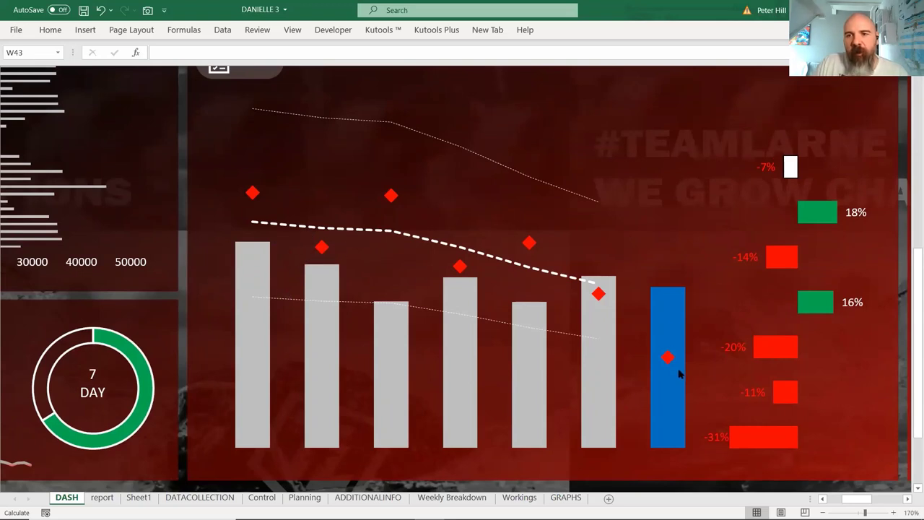
{"action": "scroll", "coordinate": [671, 361], "scroll_direction": "up", "scroll_amount": 1}
{"action": "scroll", "coordinate": [665, 348], "scroll_direction": "down", "scroll_amount": 1}
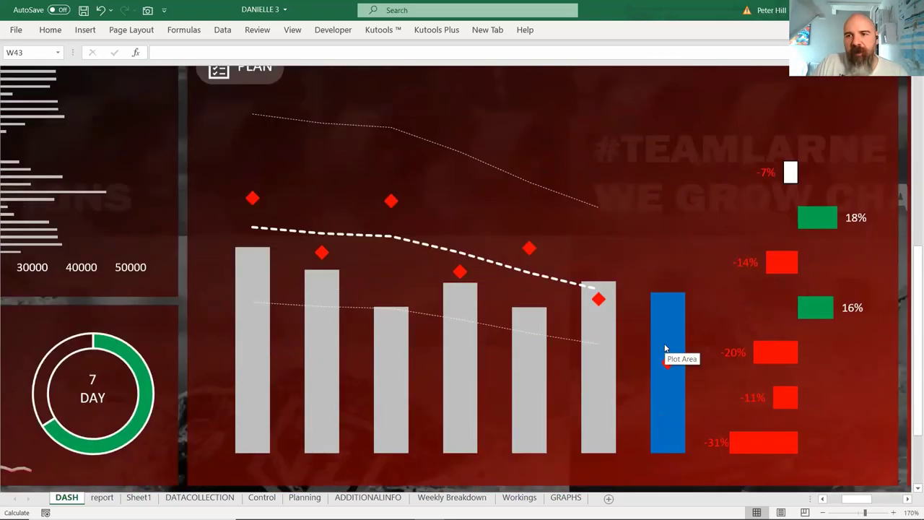
{"action": "scroll", "coordinate": [665, 348], "scroll_direction": "down", "scroll_amount": 1}
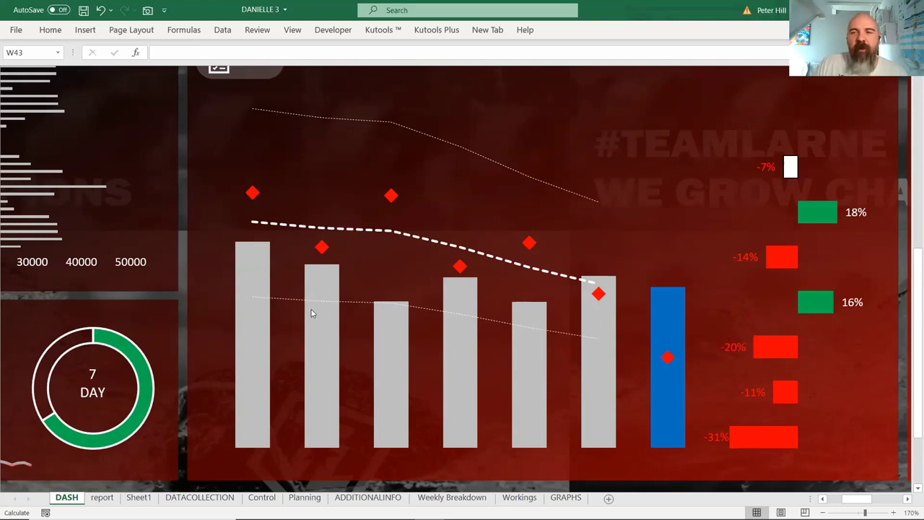
{"action": "mouse_move", "coordinate": [312, 313]}
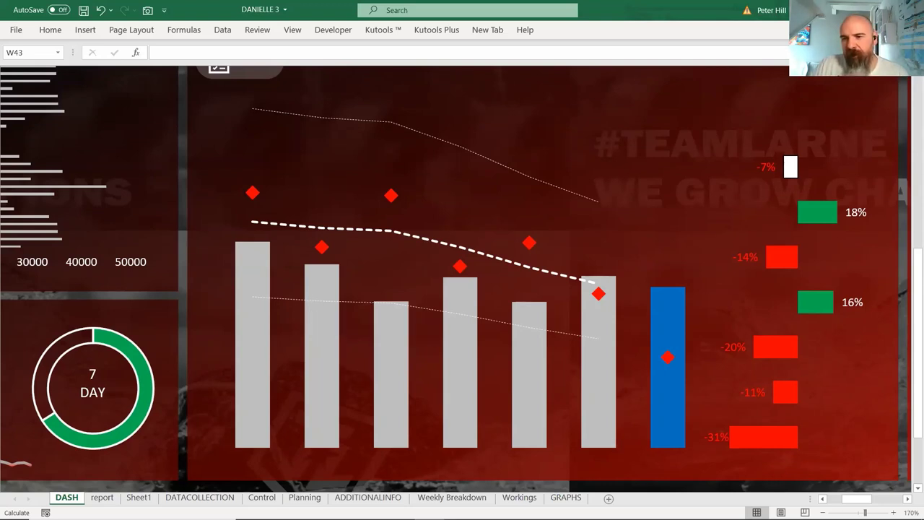
Step: Set the zoom to about 73% so the whole DASH sheet fits the window
{"action": "mouse_move", "coordinate": [865, 513]}
{"action": "left_mouse_down"}
{"action": "mouse_move", "coordinate": [836, 512]}
{"action": "mouse_move", "coordinate": [850, 513]}
{"action": "left_mouse_up"}
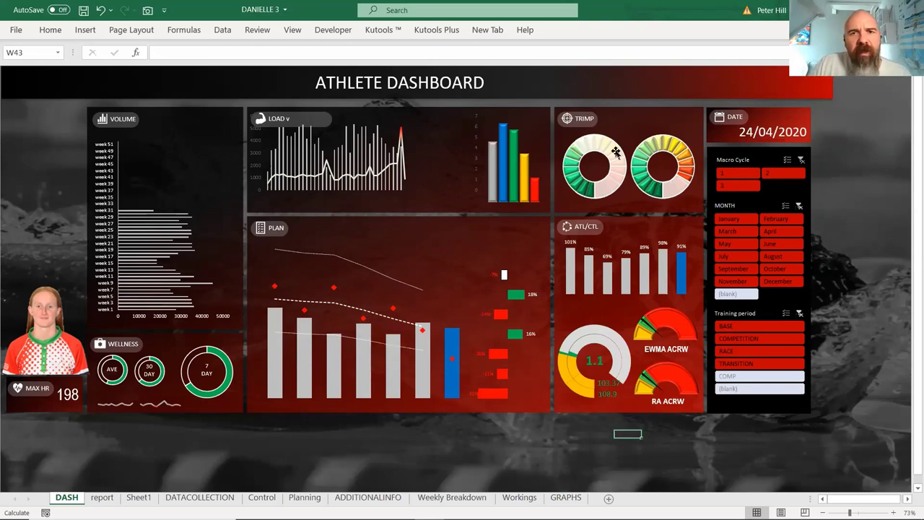
Step: Filter the Macro Cycle slicer to cycle 1, then cycle 3, checking how the charts change
{"action": "left_click", "coordinate": [725, 174]}
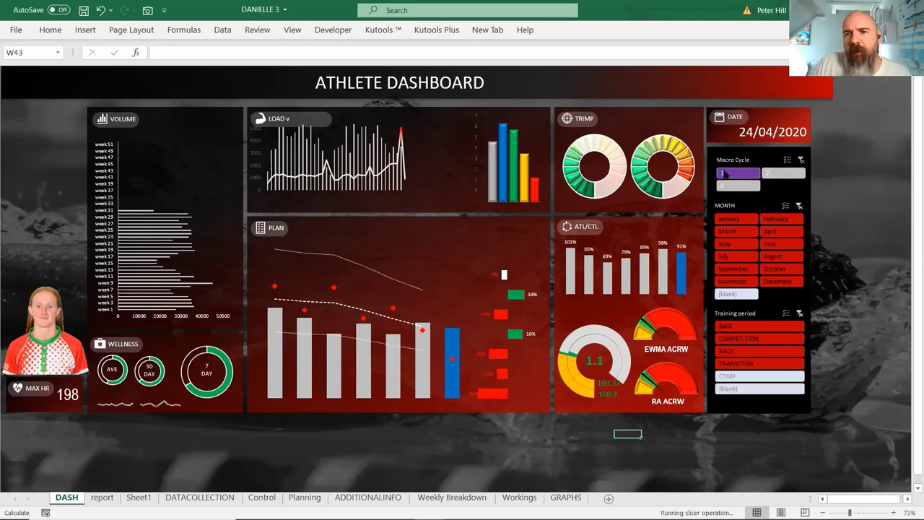
{"action": "left_click", "coordinate": [208, 144]}
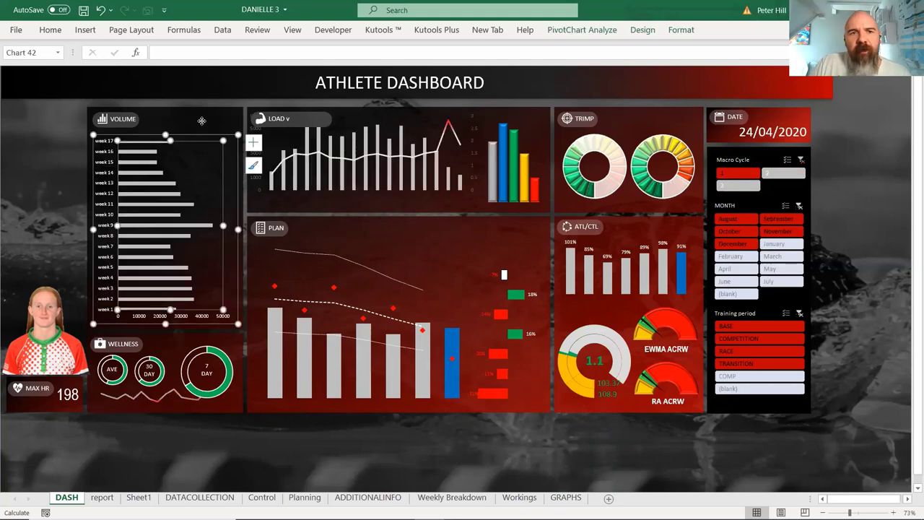
{"action": "left_click", "coordinate": [201, 123]}
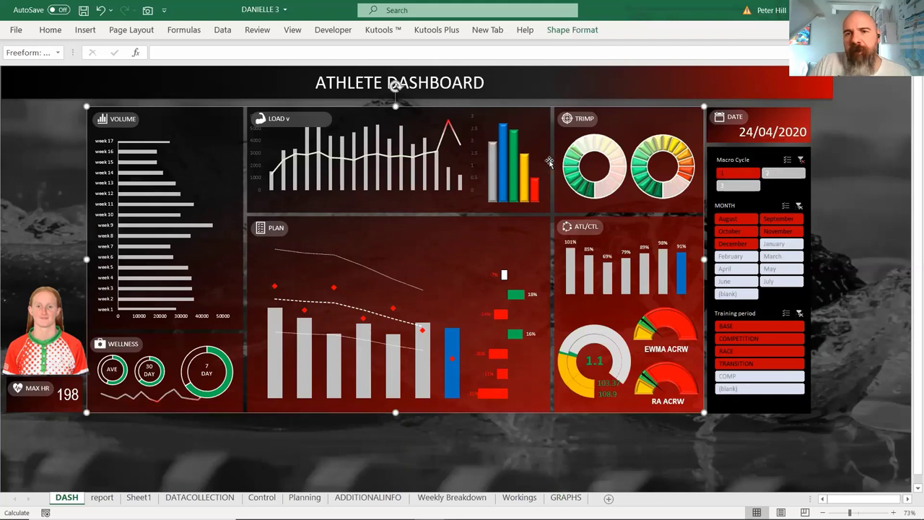
{"action": "left_click", "coordinate": [527, 135]}
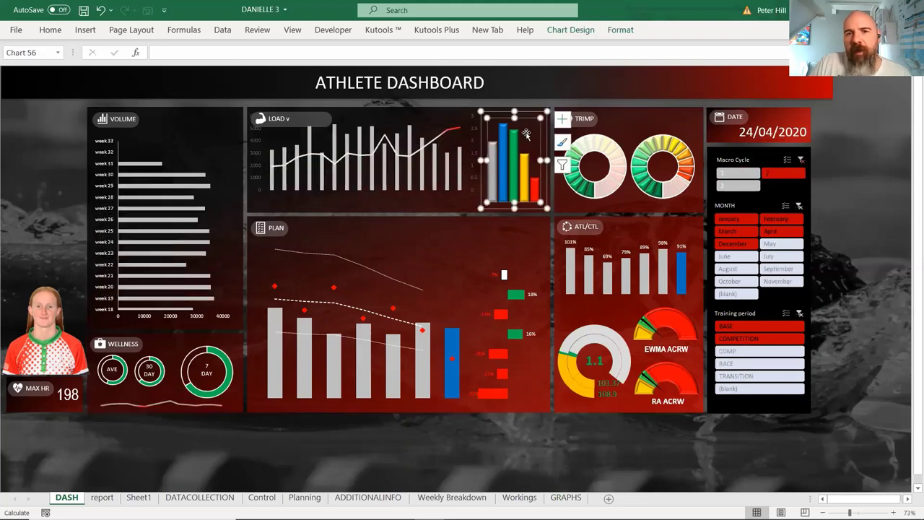
{"action": "left_click", "coordinate": [423, 124]}
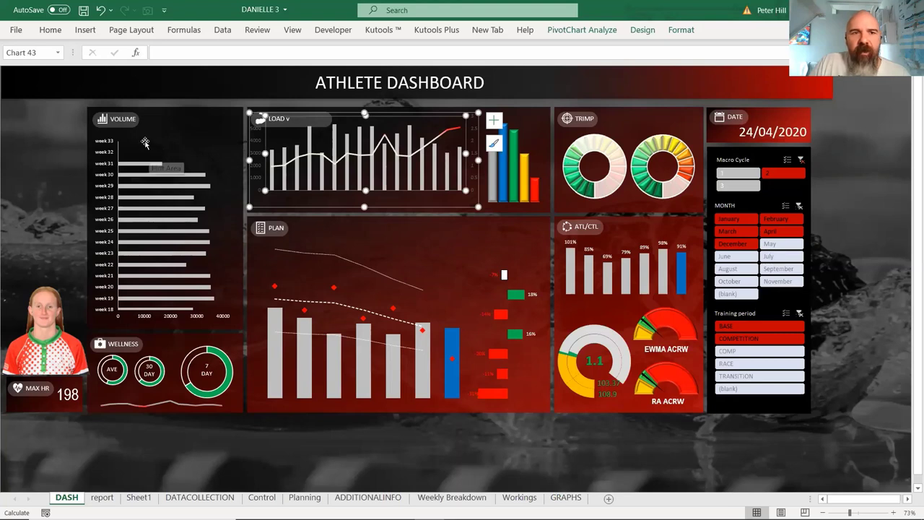
{"action": "left_click", "coordinate": [740, 190]}
{"action": "left_click", "coordinate": [176, 144]}
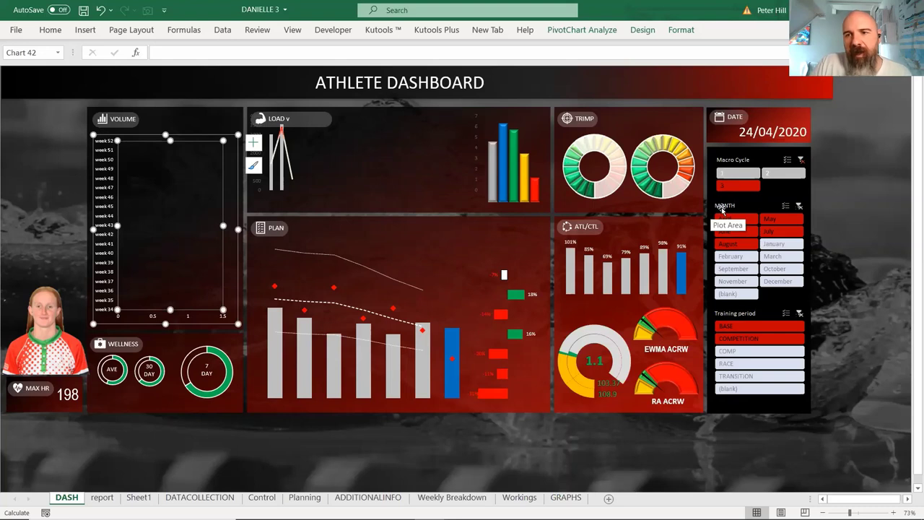
Step: Combine macro cycles 1 and 2 in the slicer so the VOLUME chart shows weeks 1–33
{"action": "left_click", "coordinate": [738, 173]}
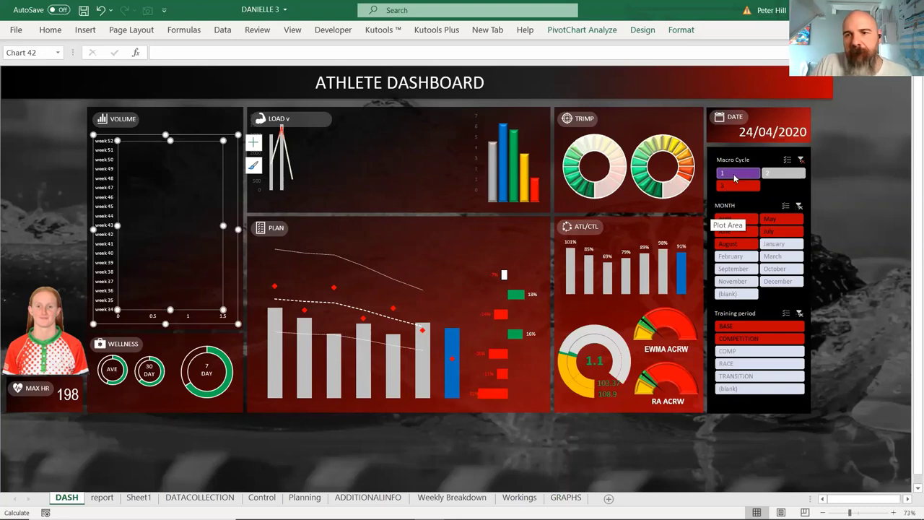
{"action": "left_click", "coordinate": [785, 175]}
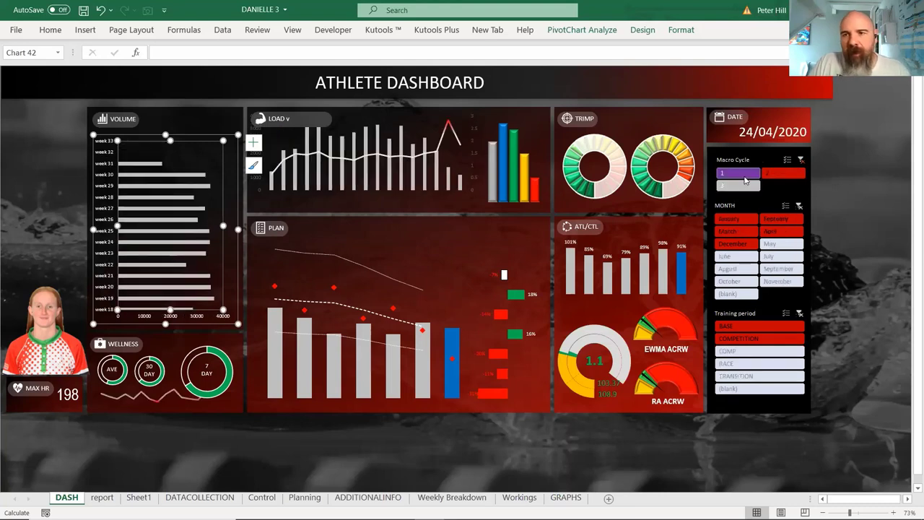
{"action": "left_click", "coordinate": [738, 186]}
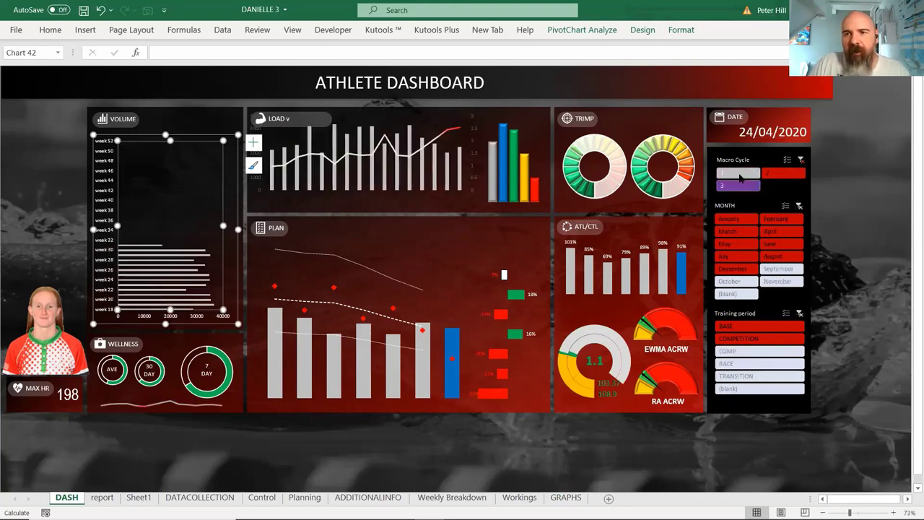
{"action": "left_click", "coordinate": [738, 186]}
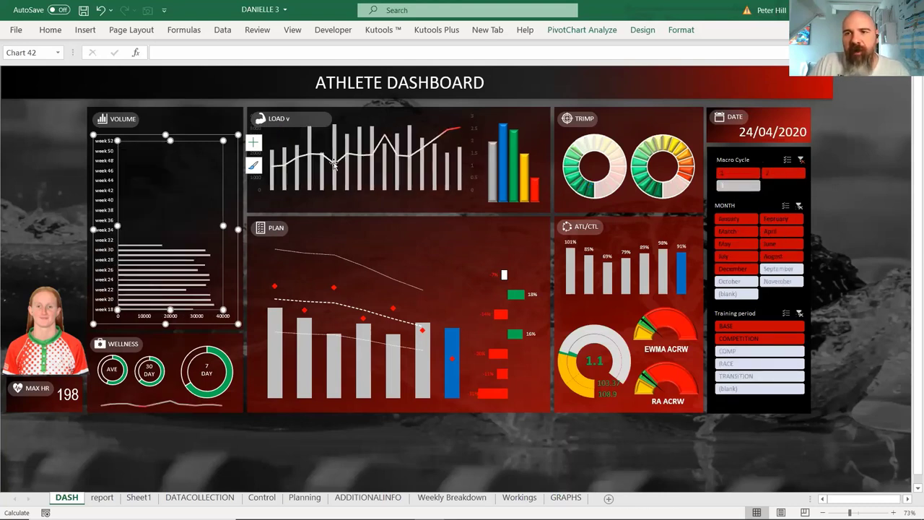
{"action": "left_click", "coordinate": [200, 118]}
{"action": "left_click", "coordinate": [237, 199]}
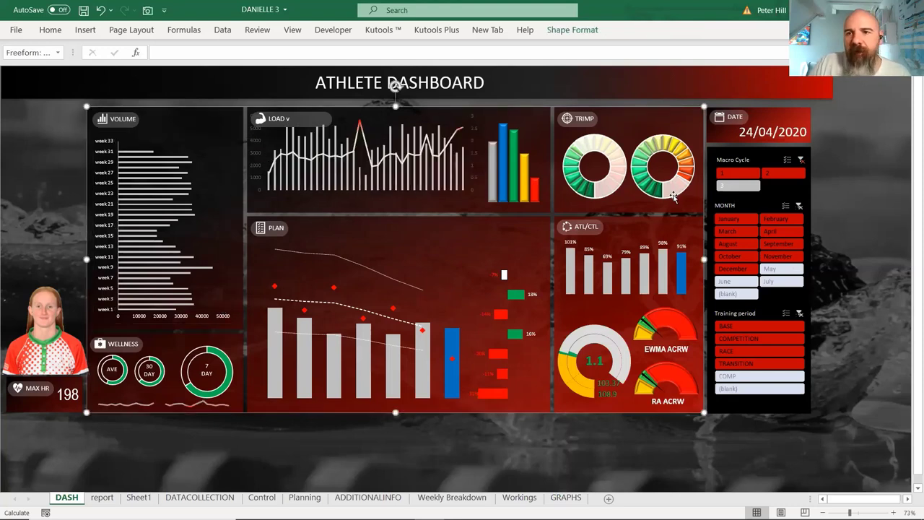